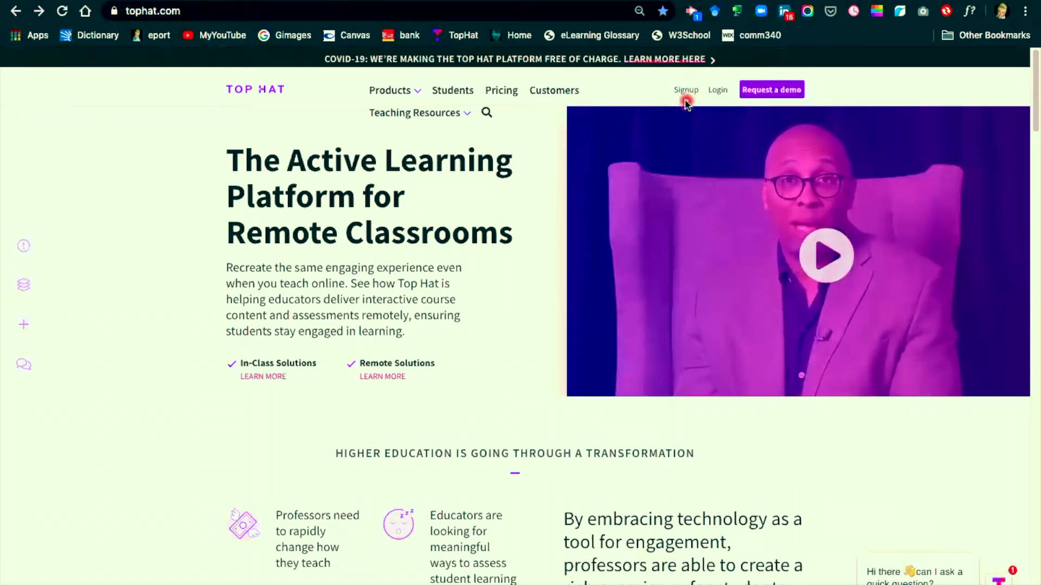
# Step: Start a professor sign-up for setting up a course and join Collin College as the school
pyautogui.click(687, 91)
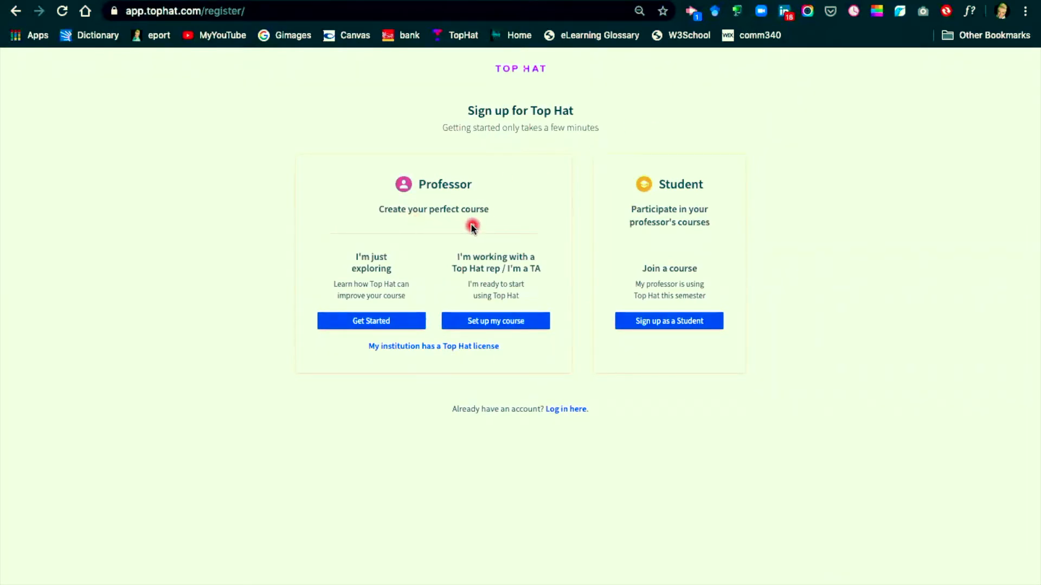
pyautogui.click(491, 323)
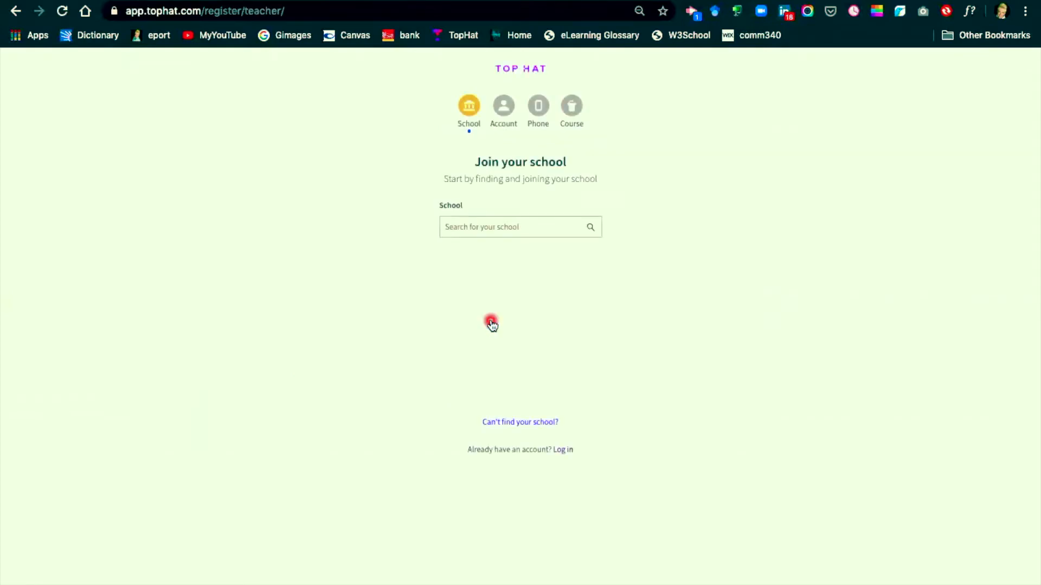
pyautogui.click(486, 227)
pyautogui.write('C')
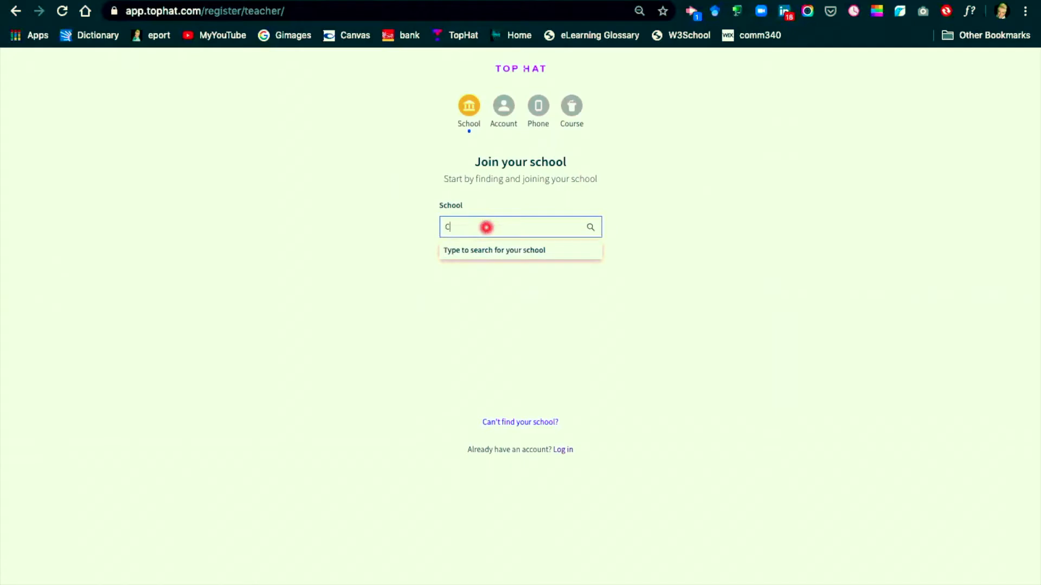
pyautogui.write('ollin Col')
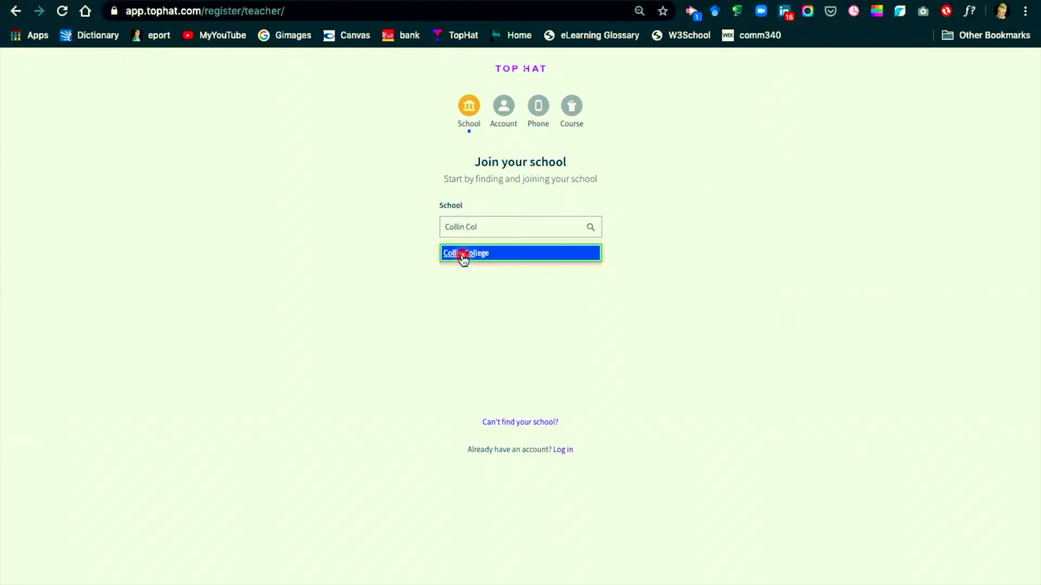
pyautogui.click(463, 259)
pyautogui.click(498, 264)
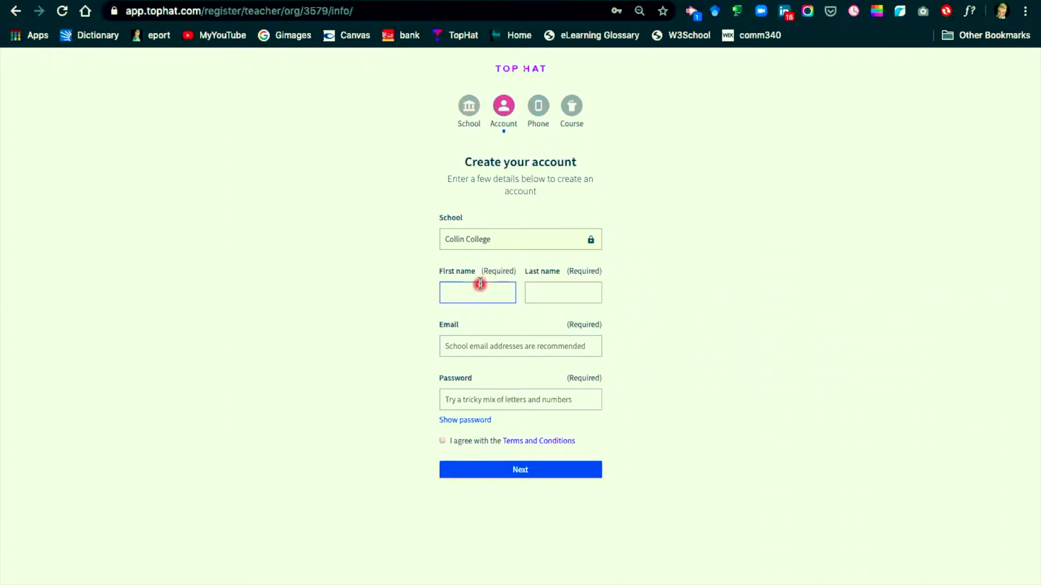
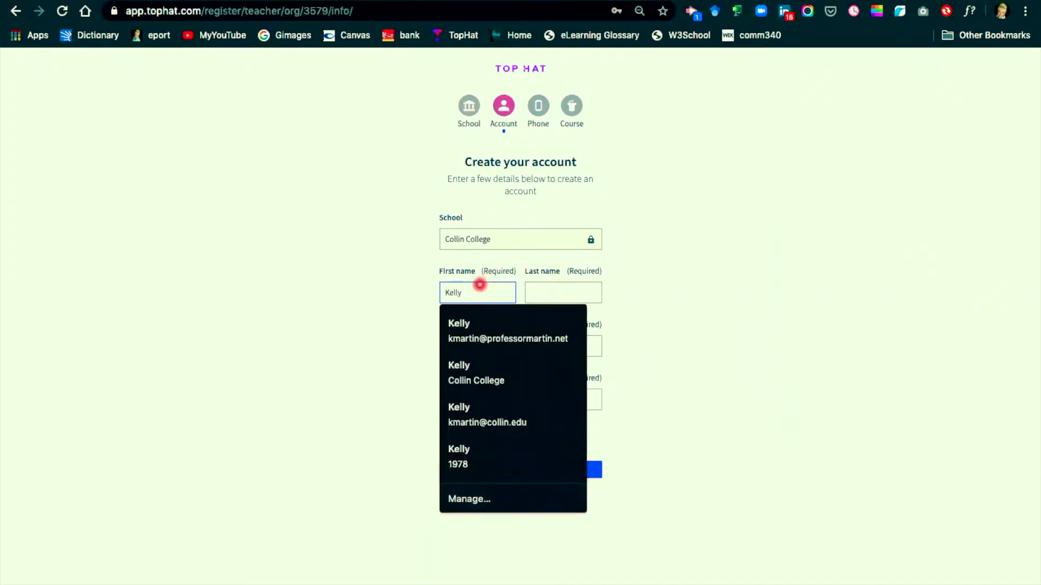
# Step: Fill in the account holder's first name and last name in the account details
pyautogui.press('Tab')
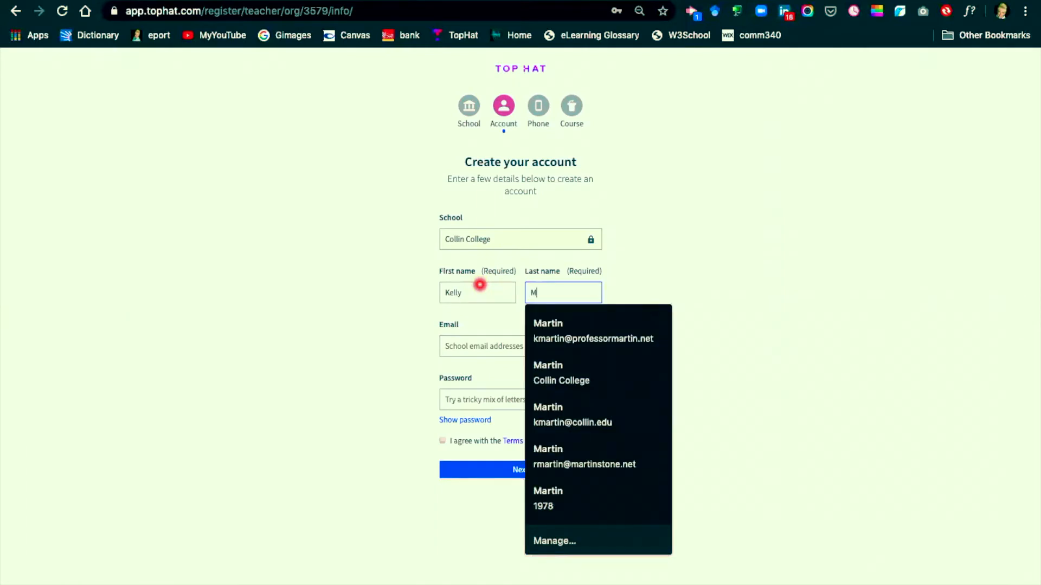
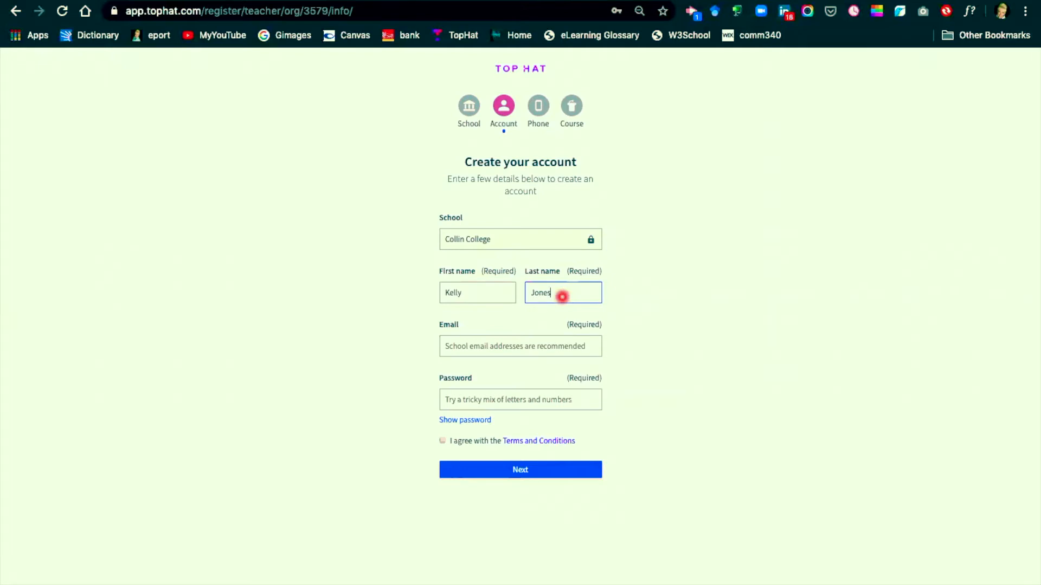
# Step: Enter the professor's school e-mail address for the new account
pyautogui.click(483, 348)
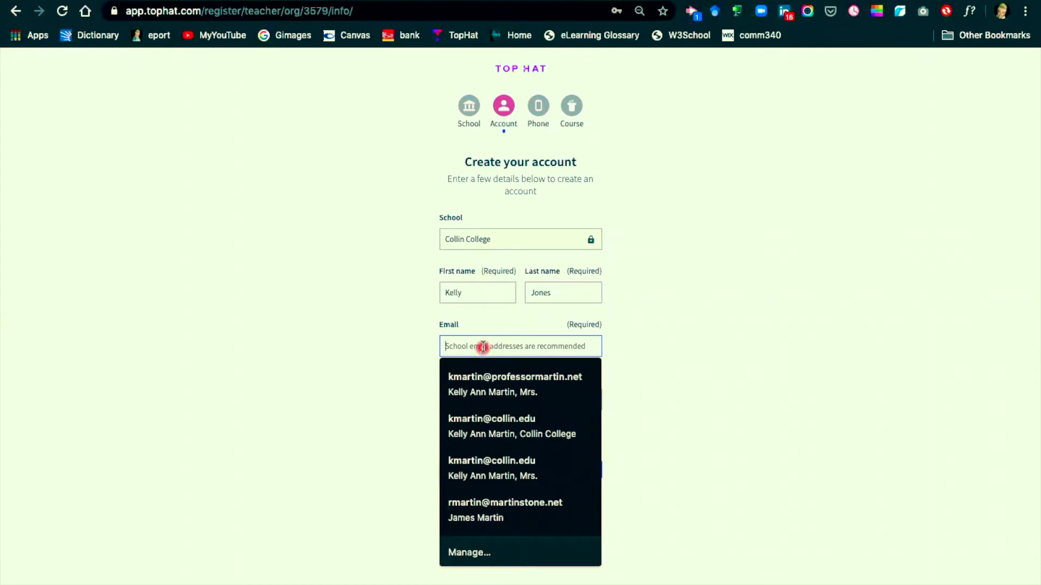
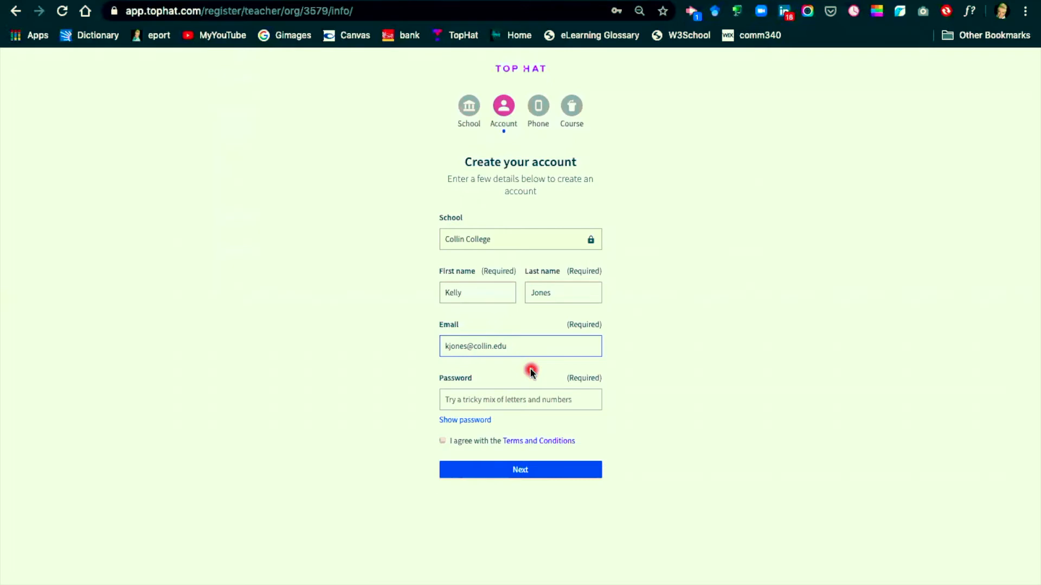
# Step: Enter the account password, agree to the Terms and Conditions and submit the account details
pyautogui.click(508, 400)
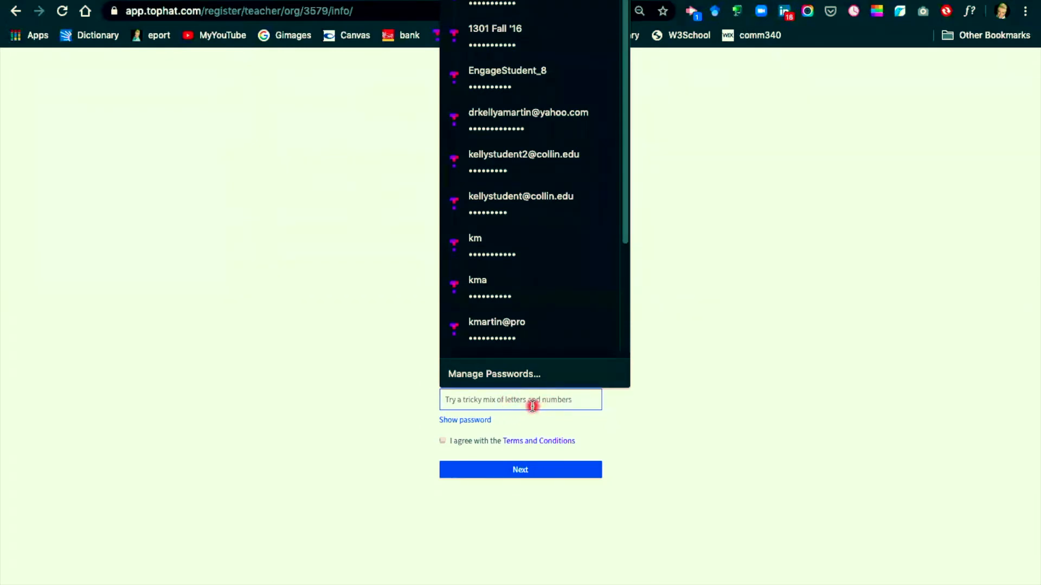
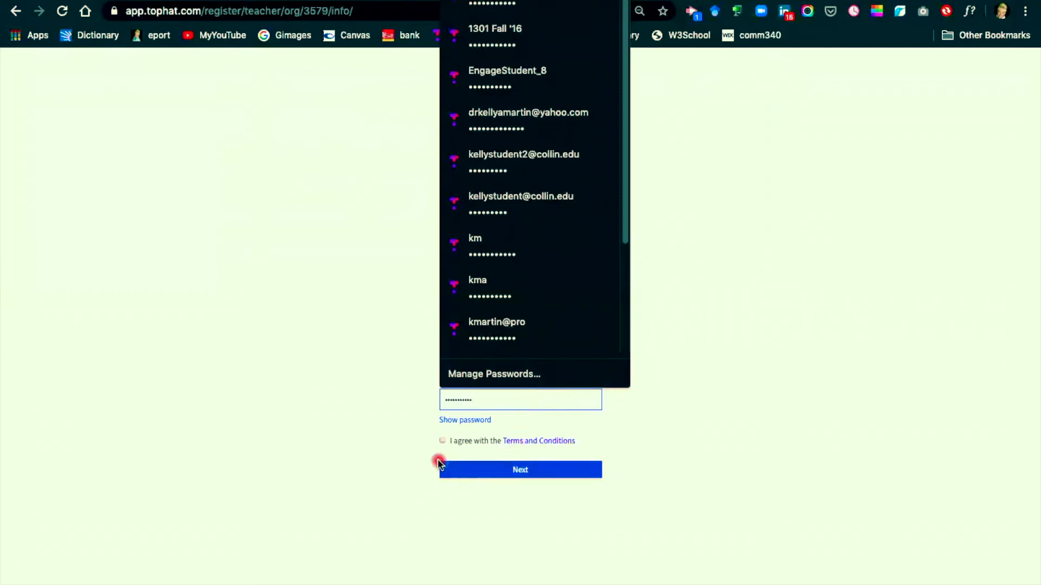
pyautogui.click(442, 444)
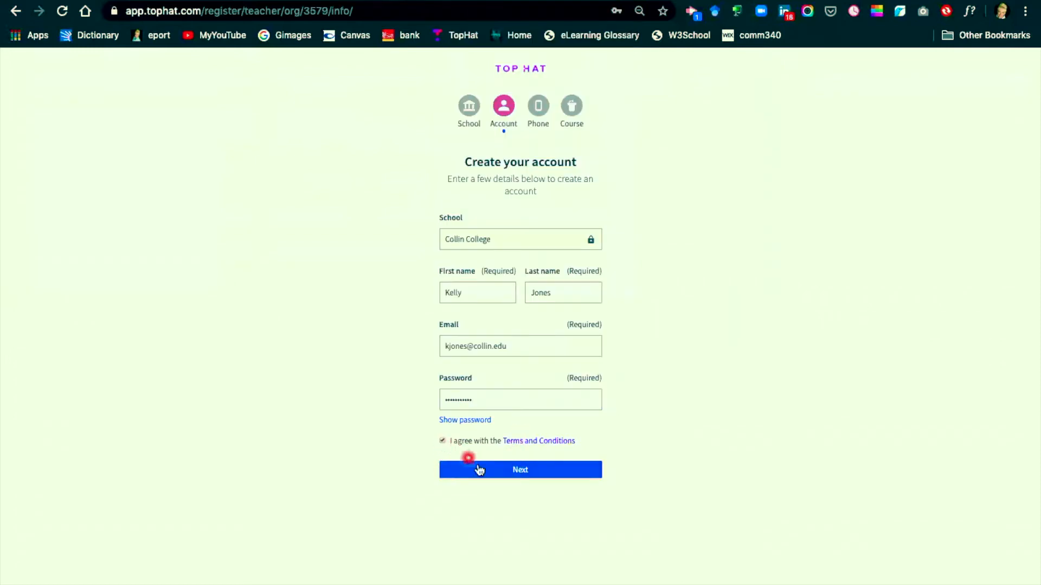
pyautogui.click(509, 473)
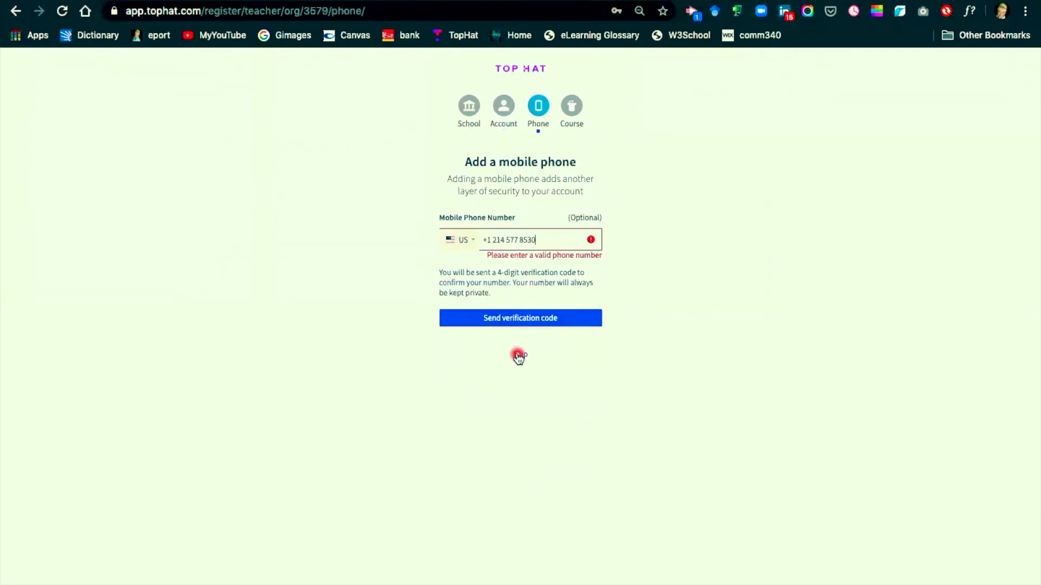
# Step: Skip adding a mobile phone and name the first course "Example Course #1"
pyautogui.click(518, 356)
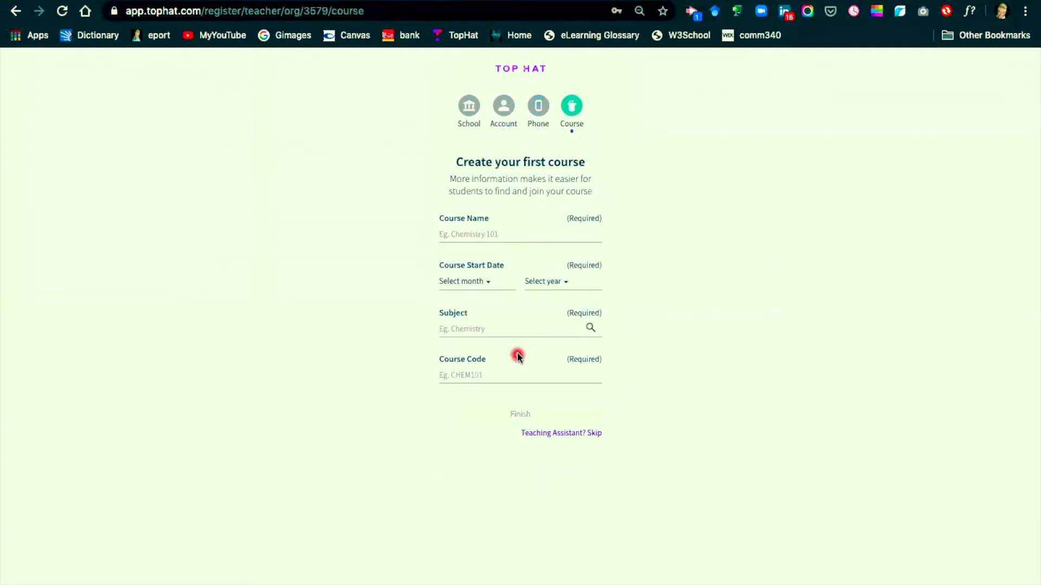
pyautogui.click(459, 233)
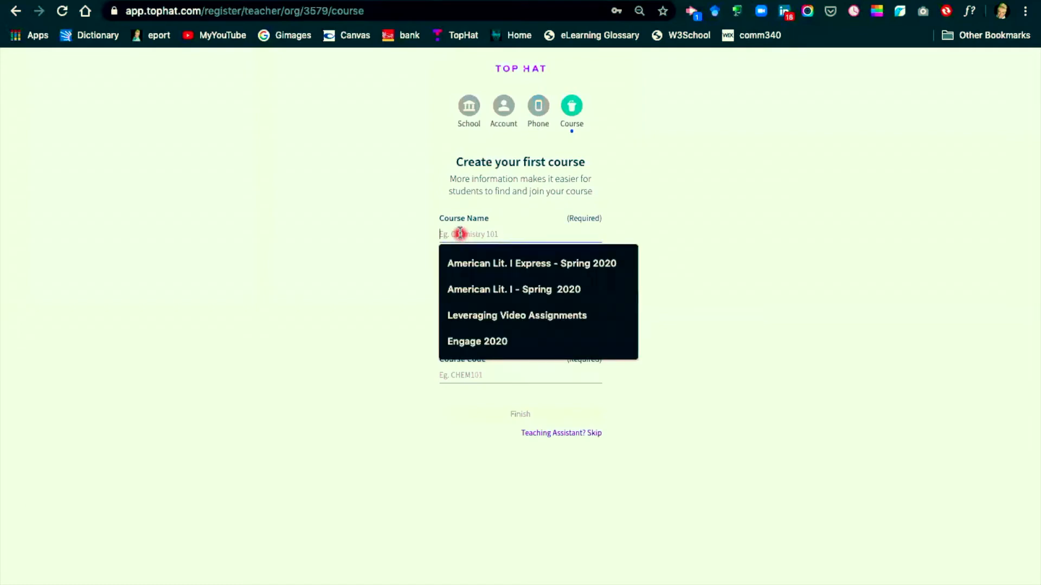
pyautogui.write('Example ')
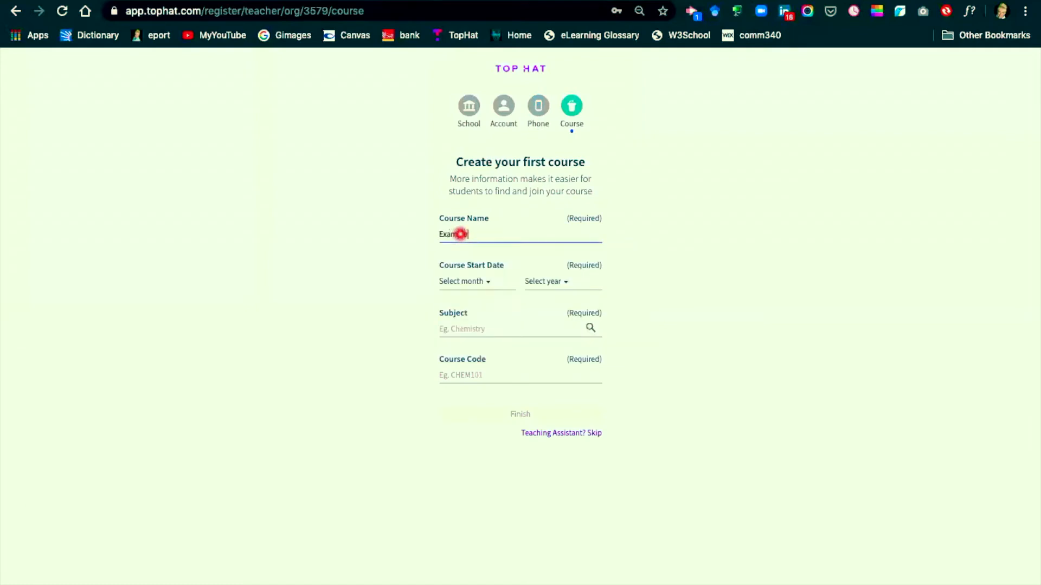
pyautogui.write('Course #1')
# Step: Set the course start date to April 2020
pyautogui.click(488, 282)
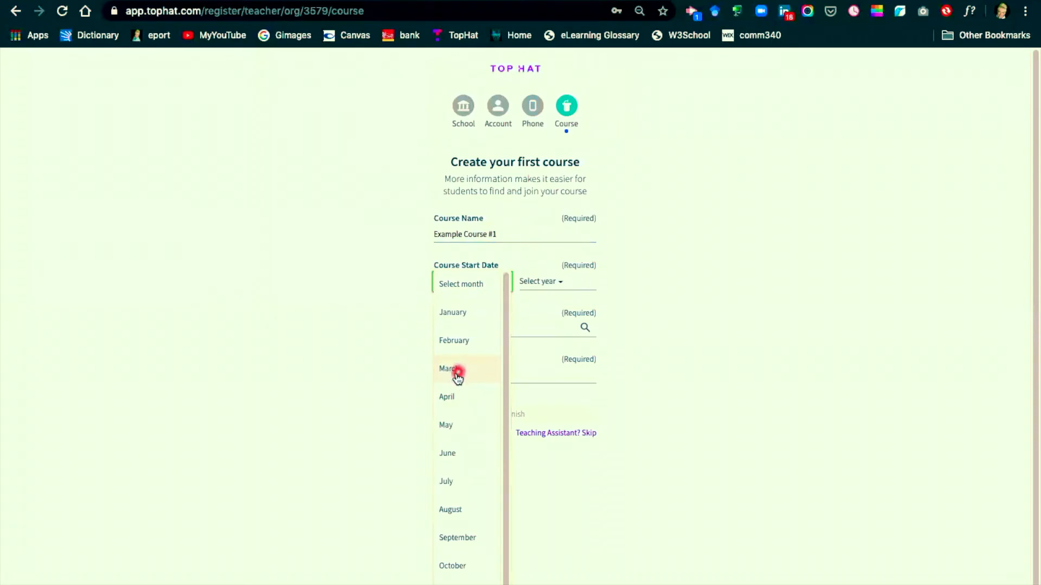
pyautogui.click(451, 400)
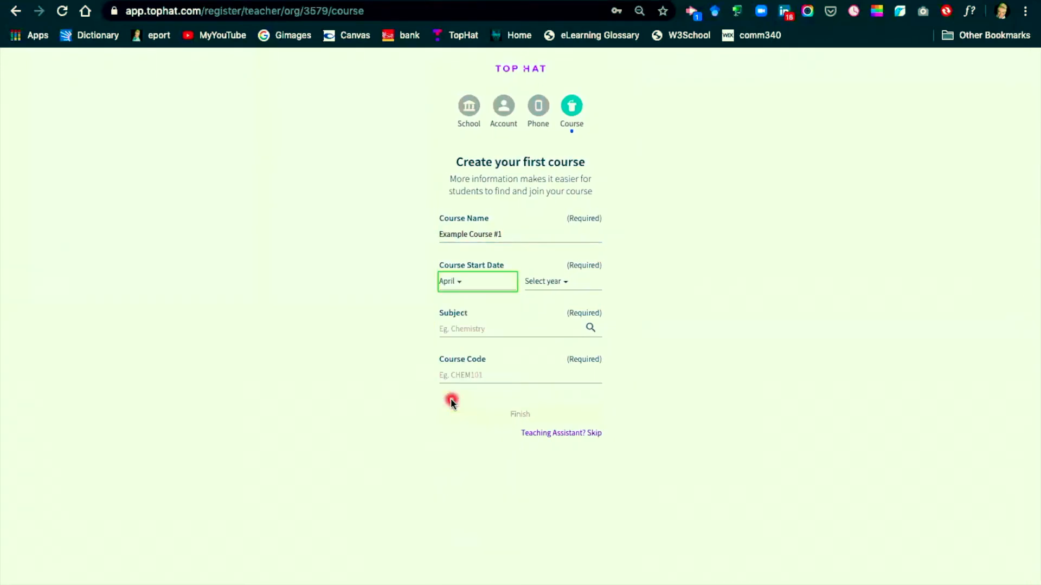
pyautogui.click(552, 291)
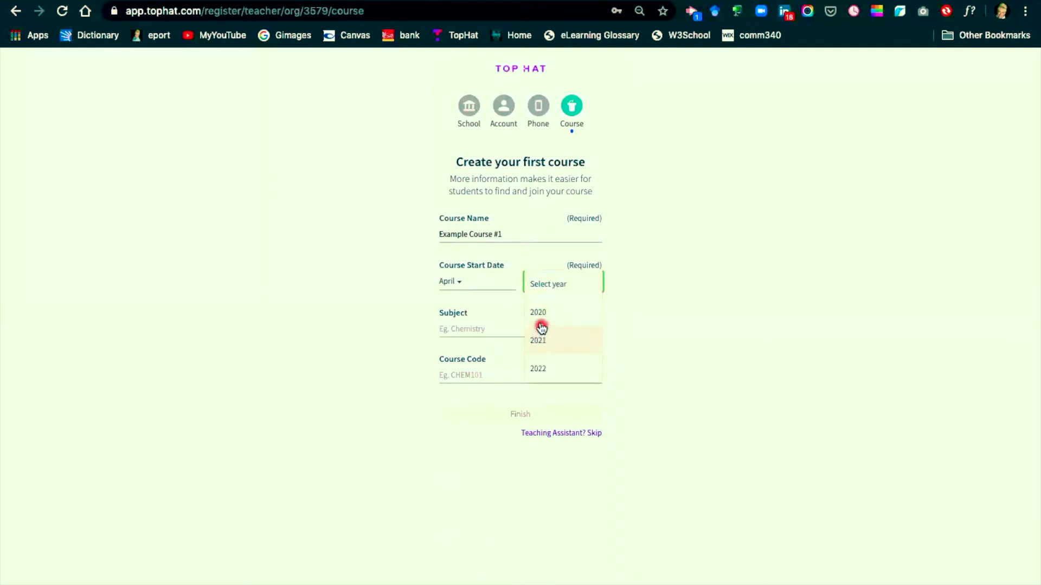
pyautogui.click(537, 312)
# Step: Enter "English 1301" as the course subject and go to the course code entry
pyautogui.click(492, 328)
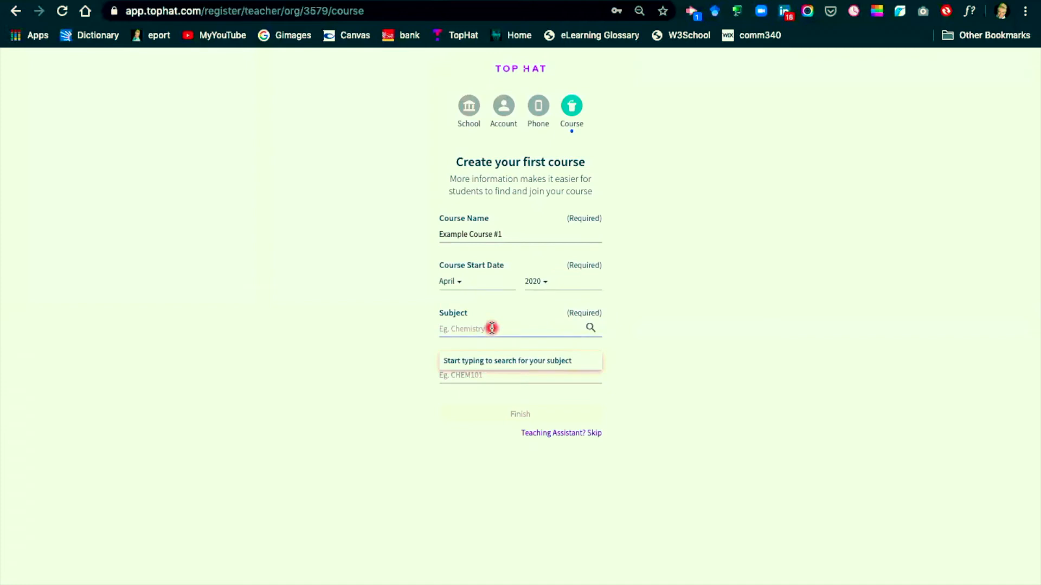
pyautogui.write('English ')
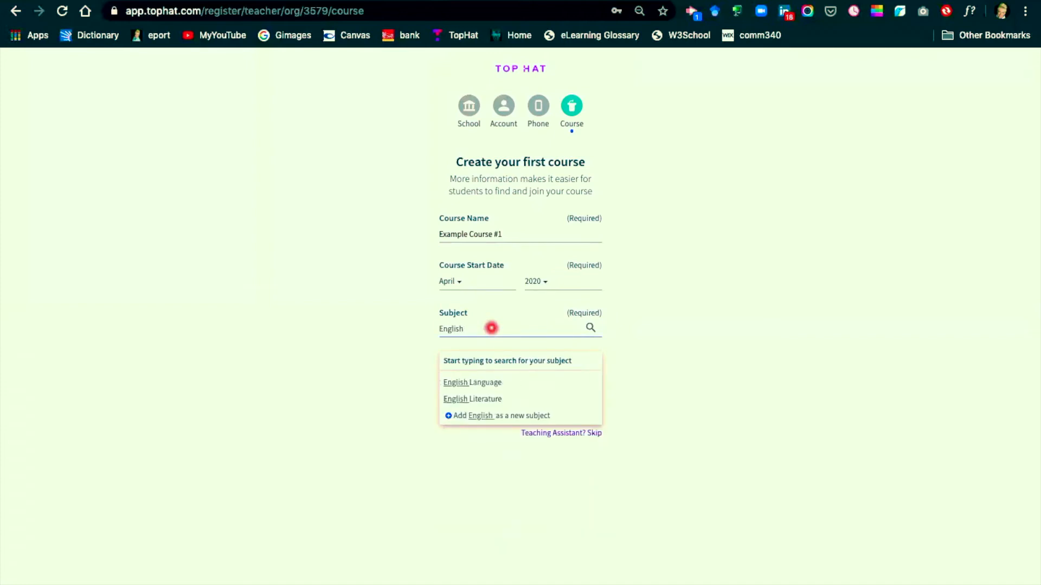
pyautogui.write('1301')
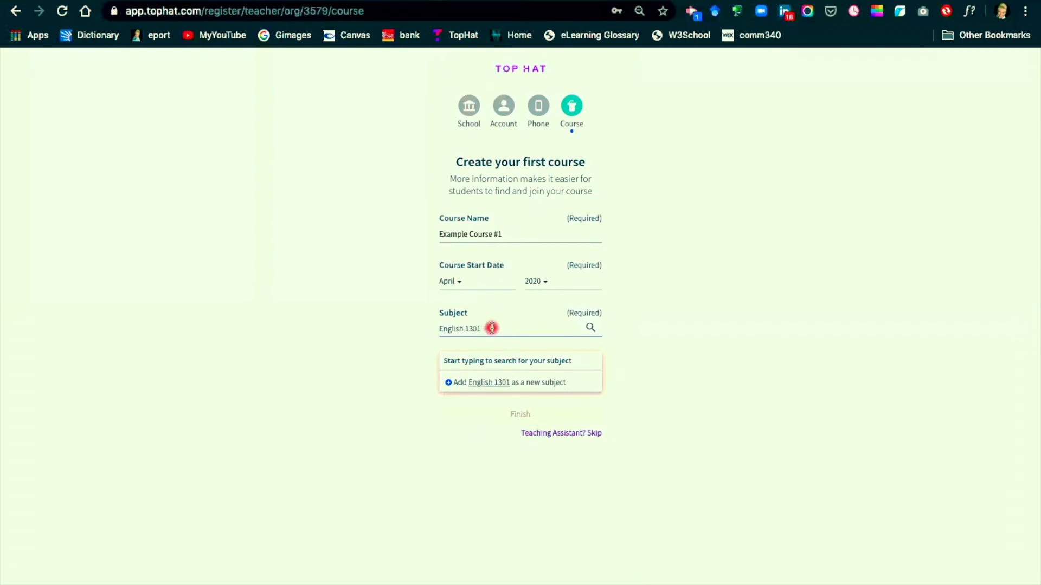
pyautogui.click(711, 301)
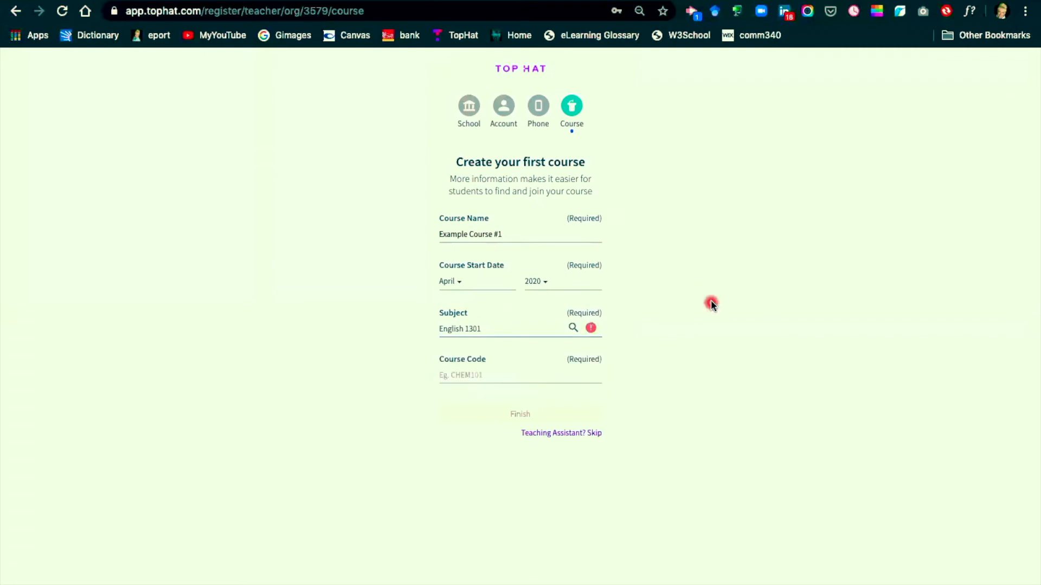
pyautogui.click(478, 373)
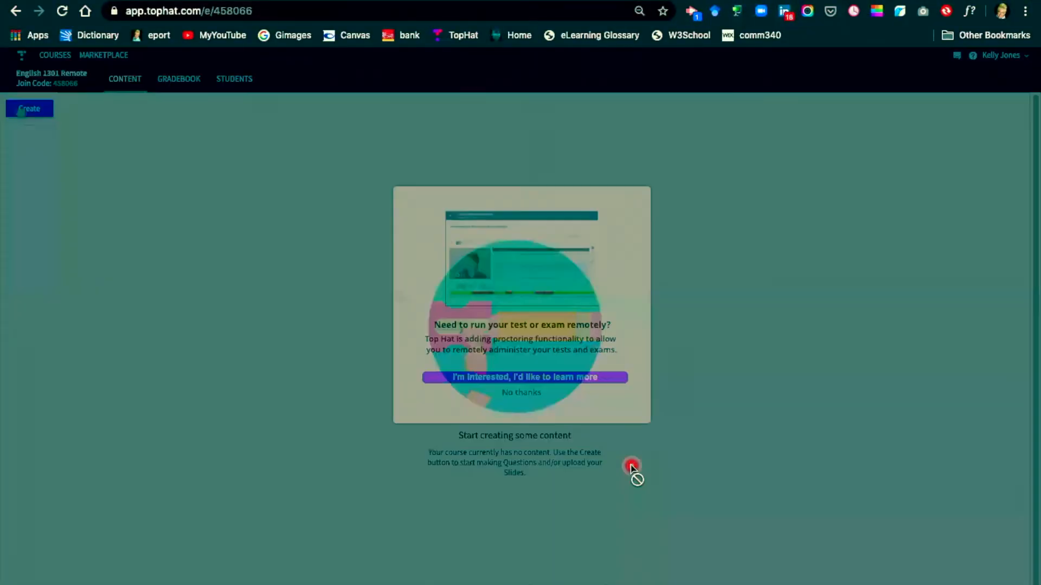
# Step: Decline the remote test proctoring offer and open the content creation options for the English 1301 Remote course
pyautogui.click(522, 397)
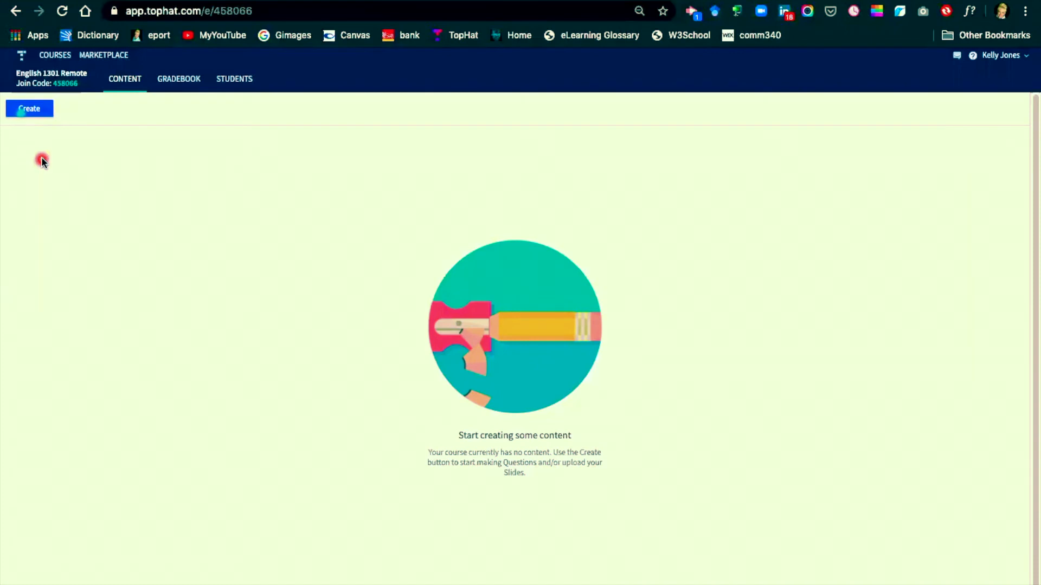
pyautogui.click(30, 109)
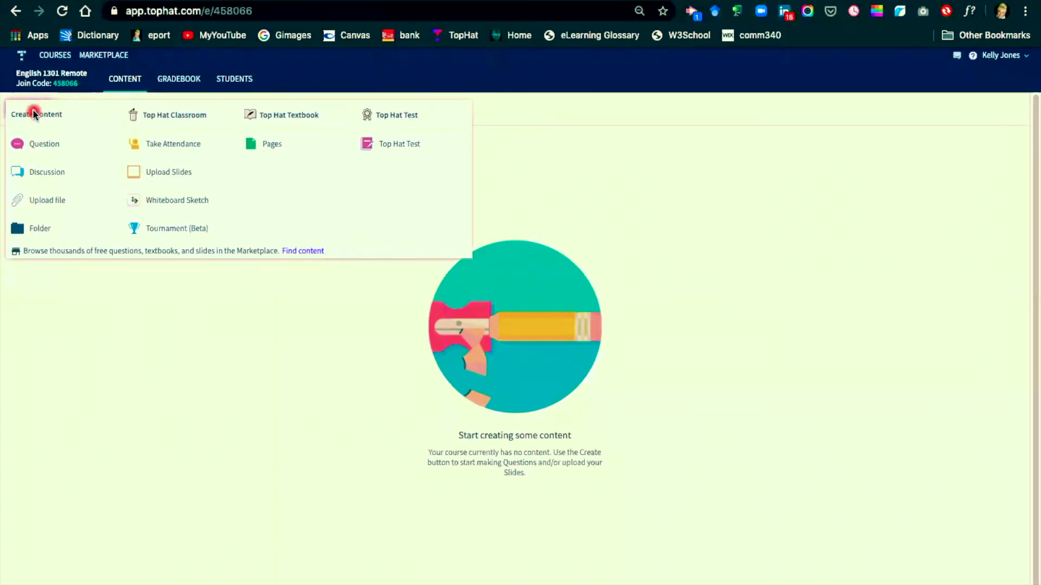